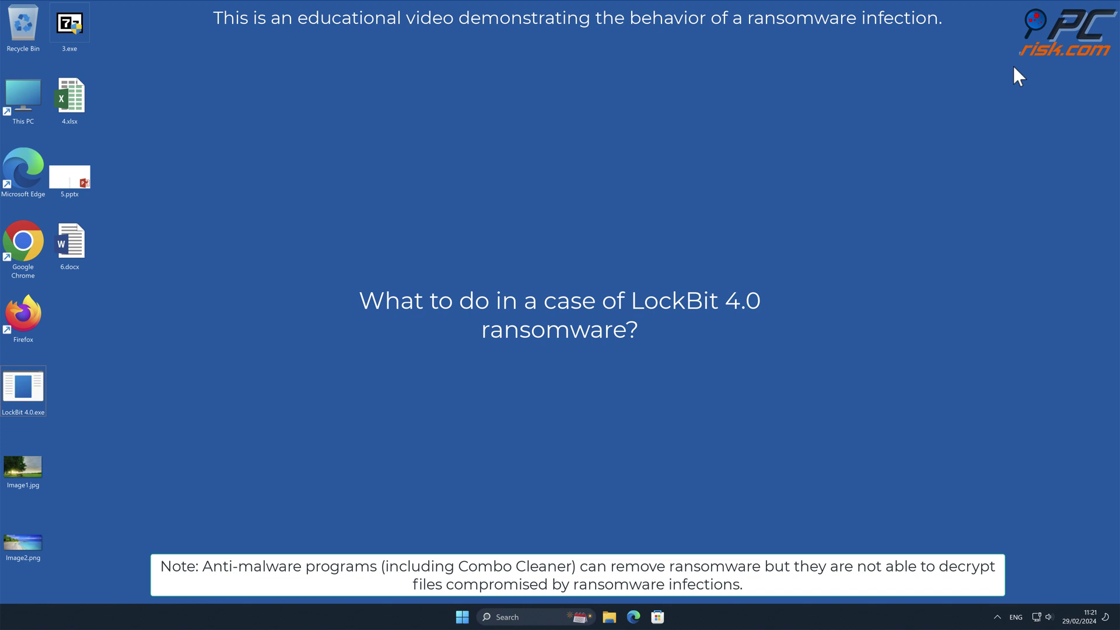
After viewing Image2.png, run LockBit 4.0.exe as administrator and approve the UAC prompt.
double_click(25, 540)
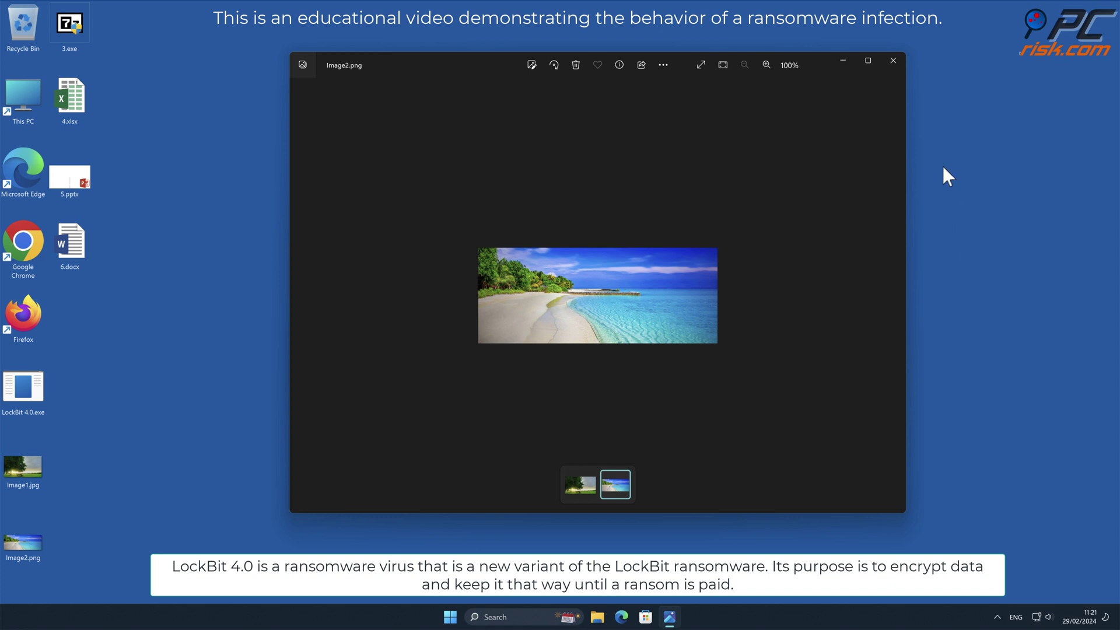
left_click(894, 62)
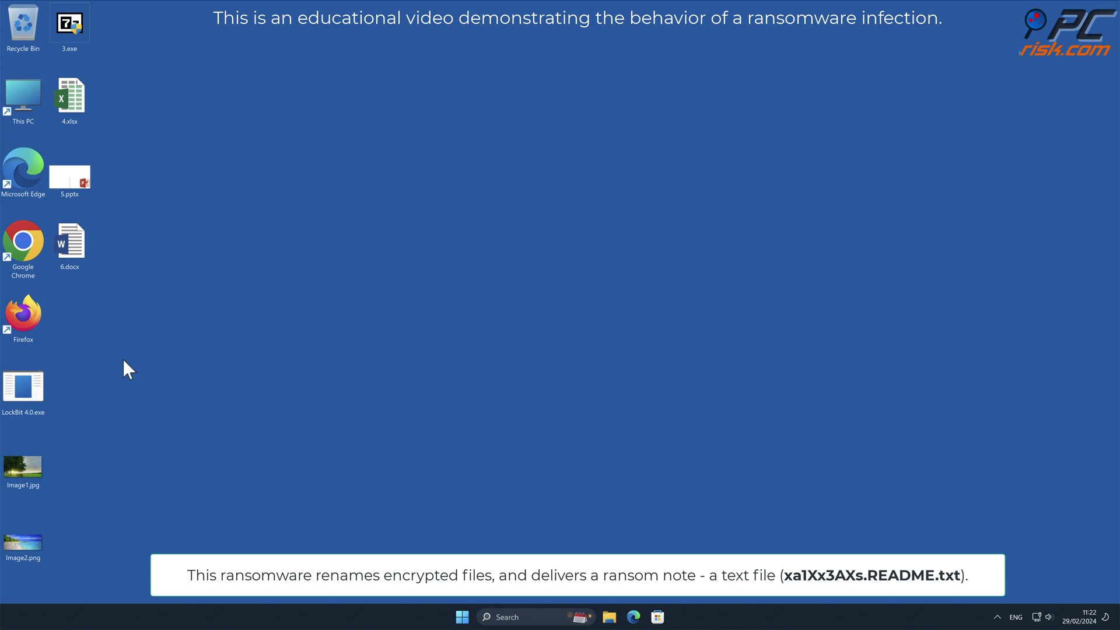
right_click(38, 400)
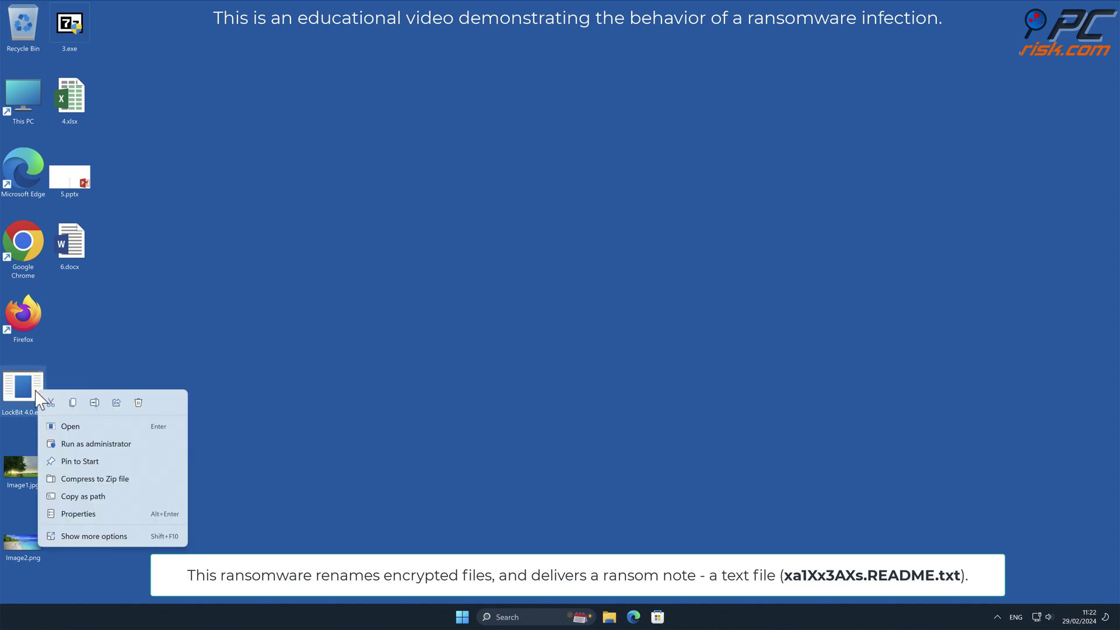
left_click(130, 444)
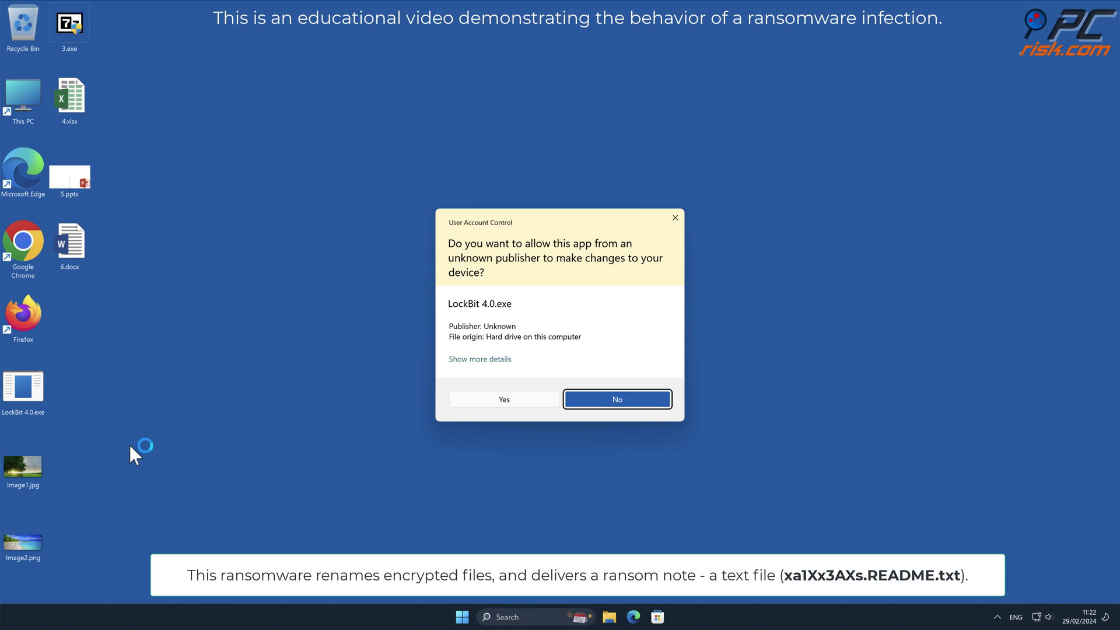
left_click(513, 411)
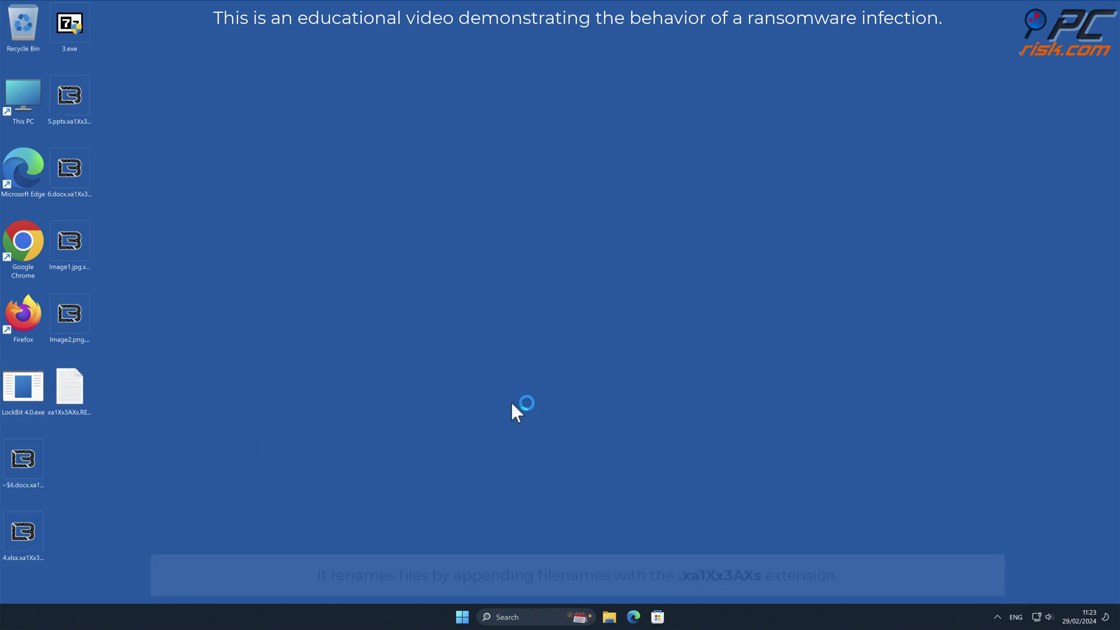
double_click(84, 324)
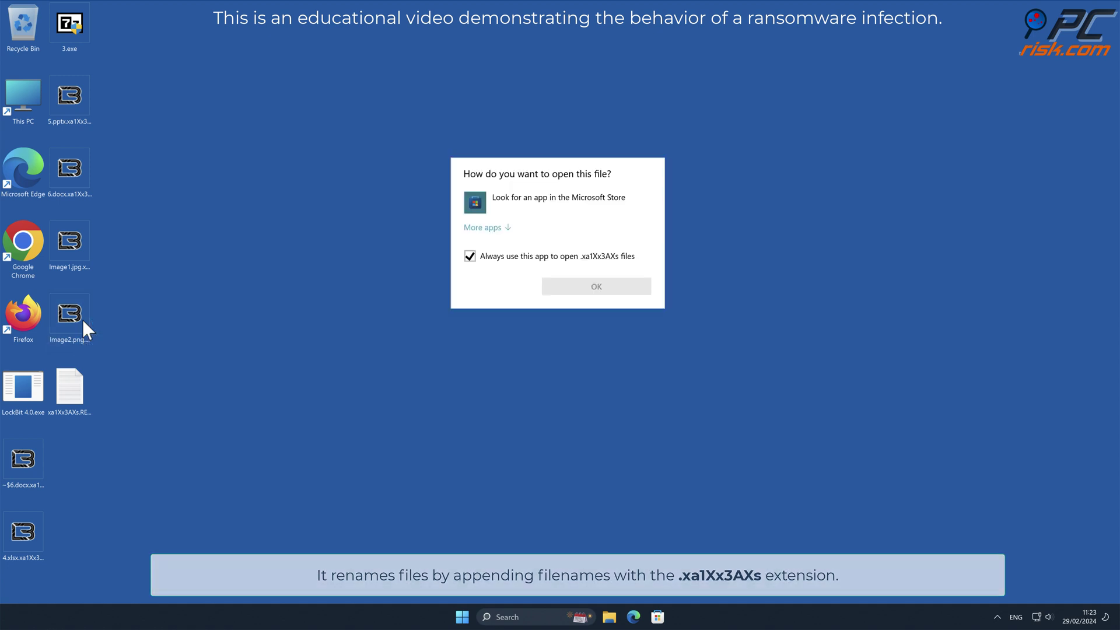
key("Escape")
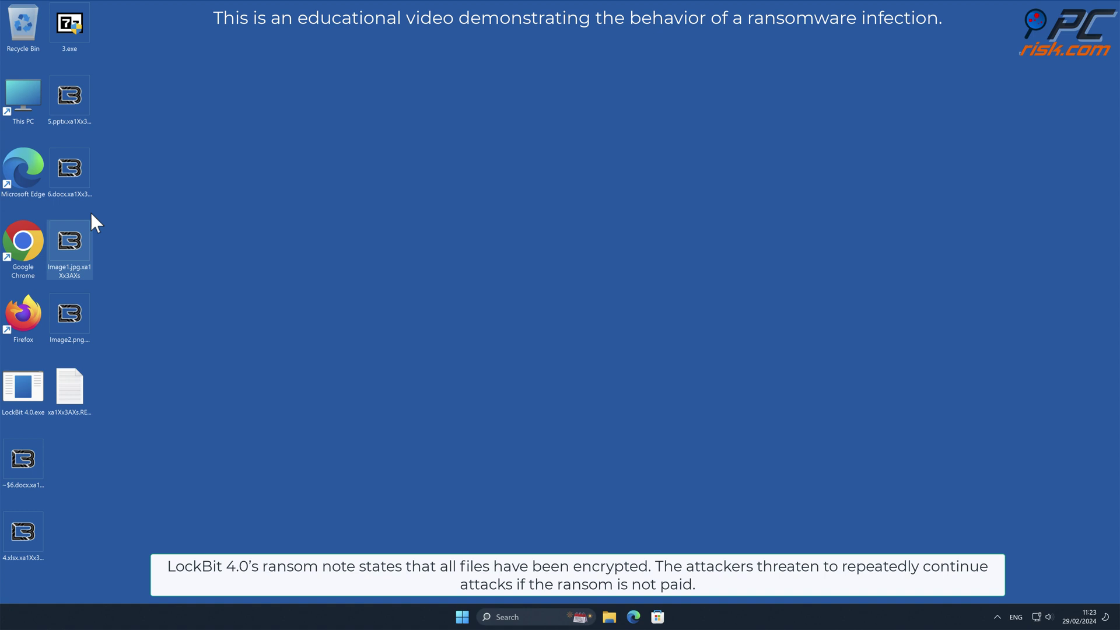
left_click(88, 111)
left_click(22, 496)
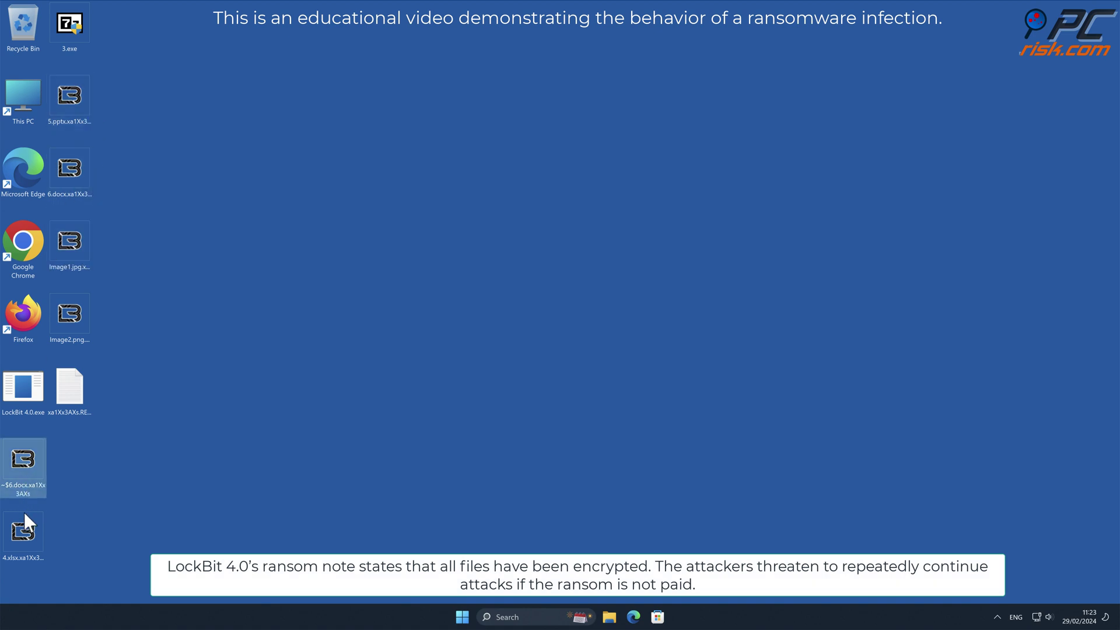
left_click(23, 526)
left_click(72, 319)
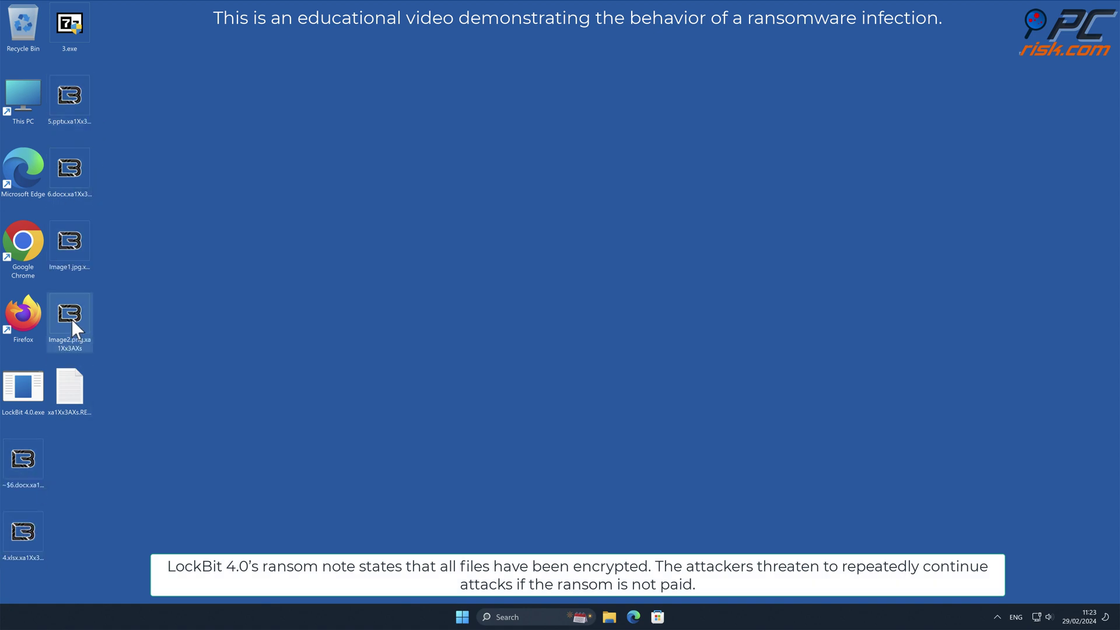
left_click(167, 345)
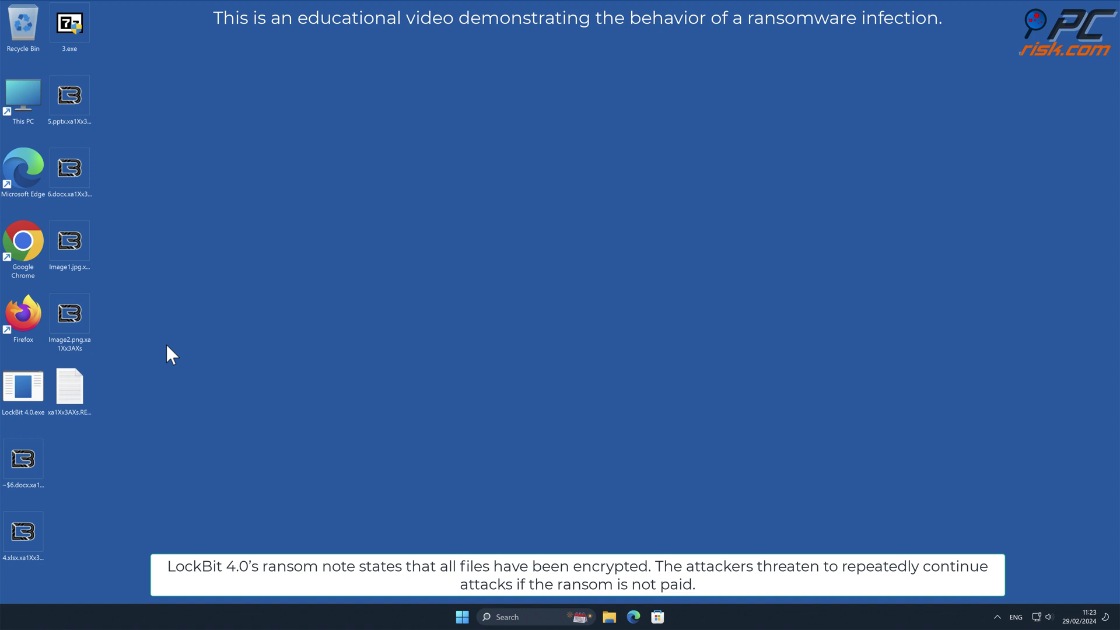
left_click(76, 413)
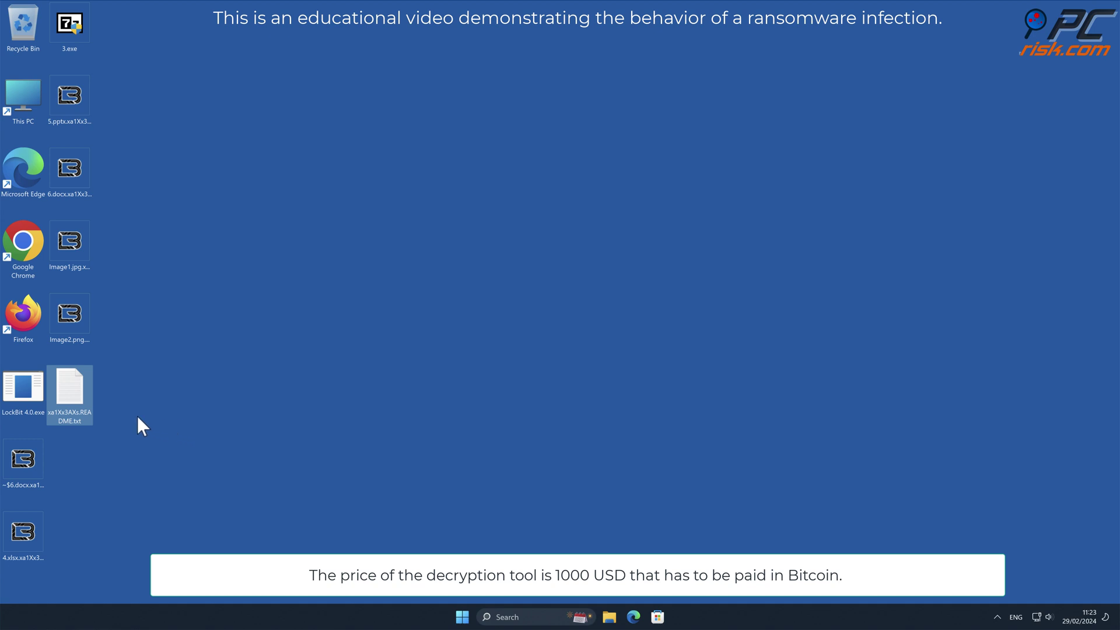
double_click(77, 412)
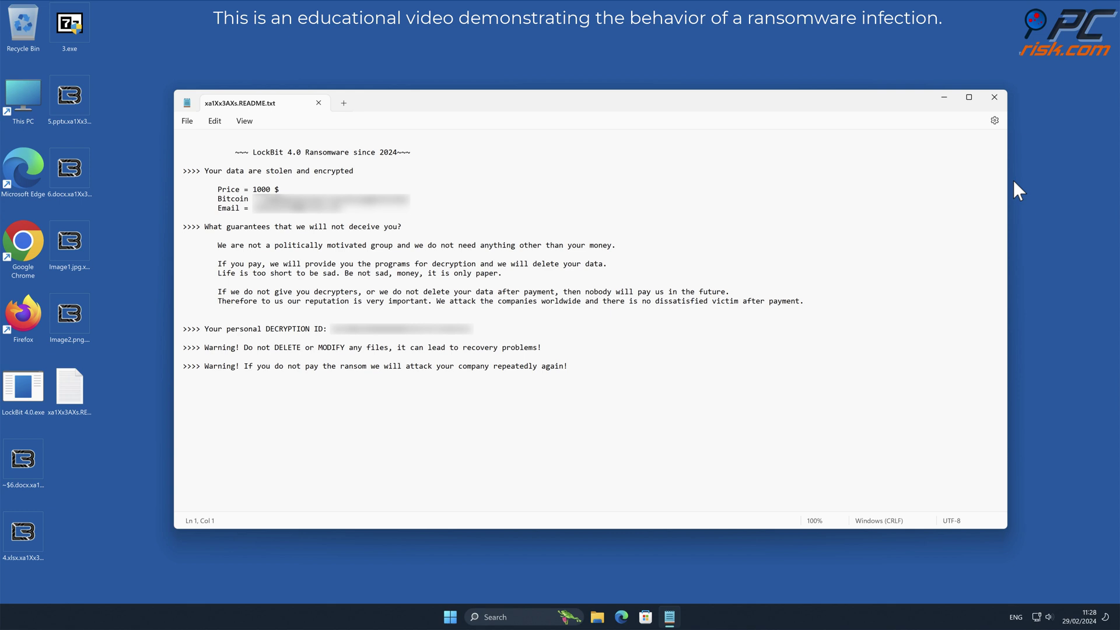
left_click(994, 98)
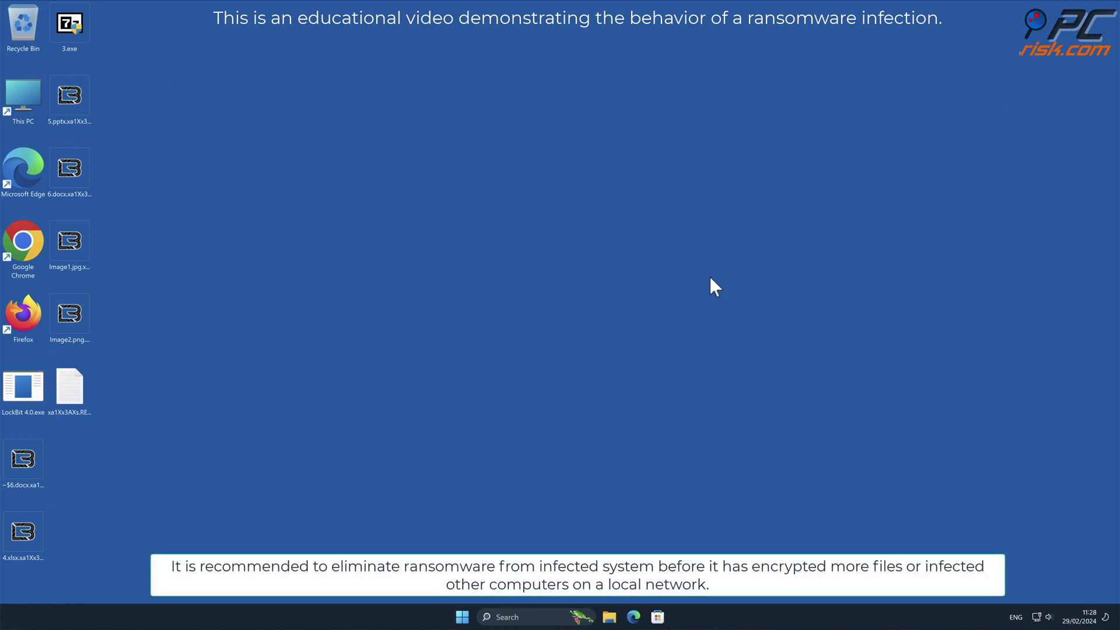
left_click(464, 620)
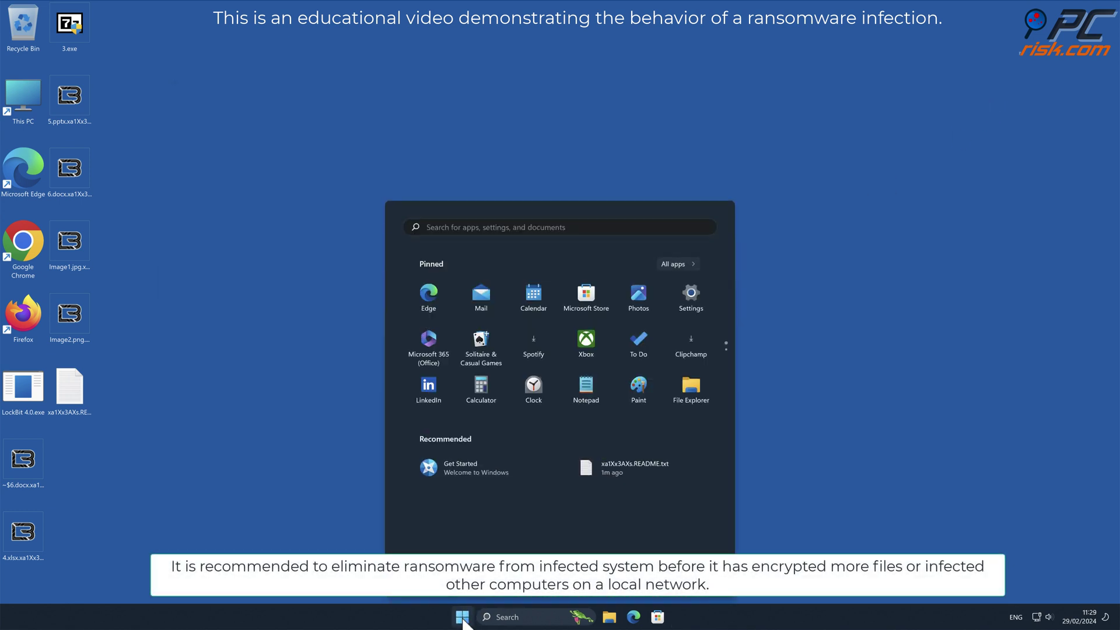
left_click(429, 294)
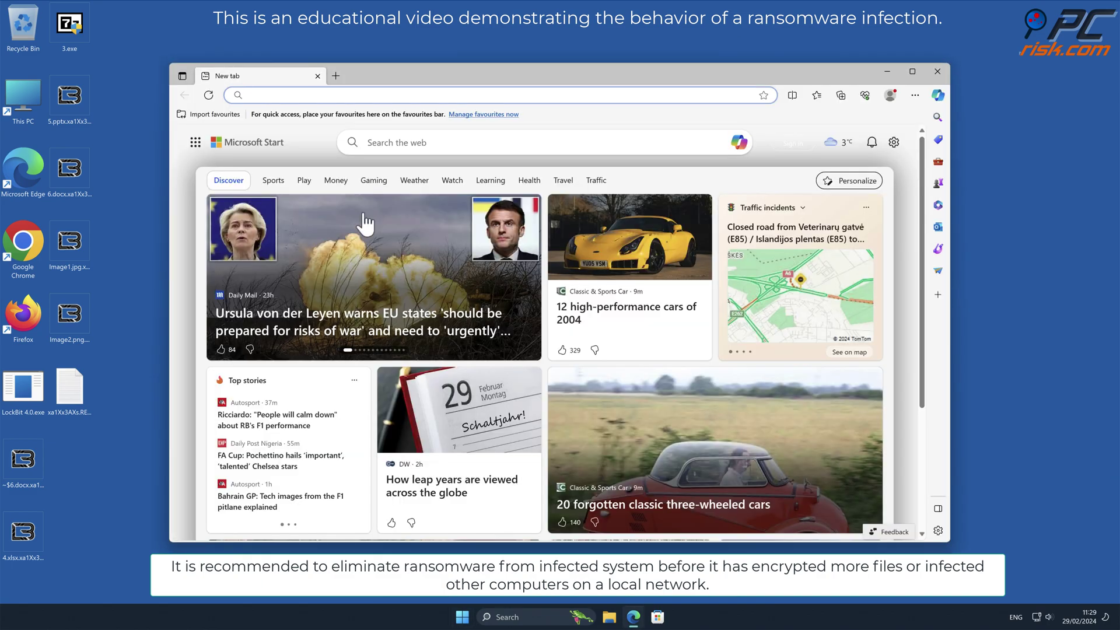
type("ww")
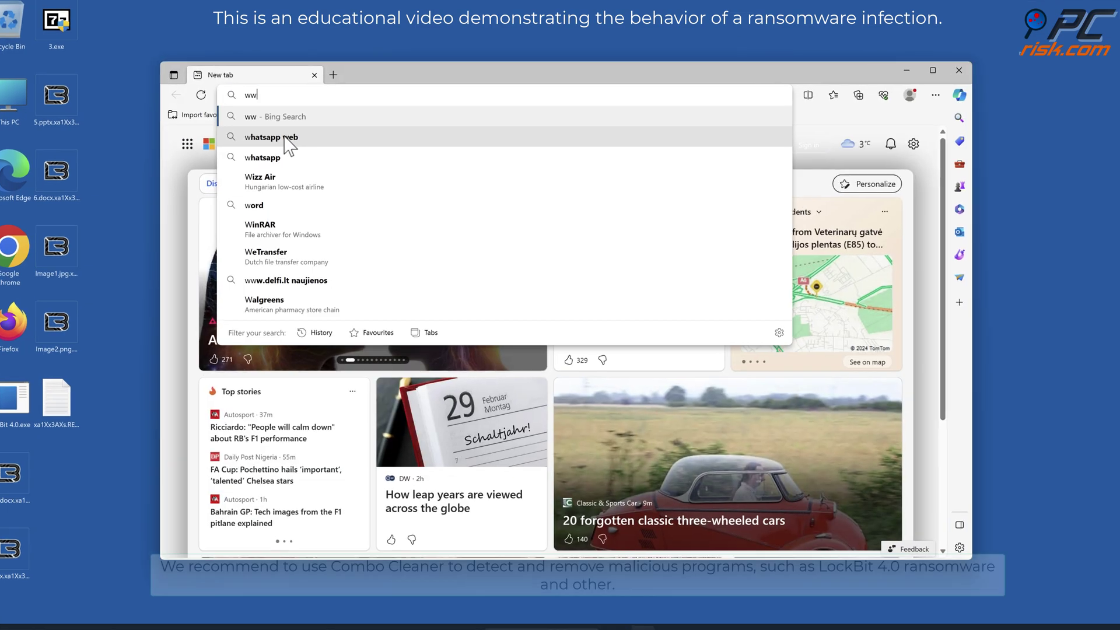
type("w.")
type("combocleane")
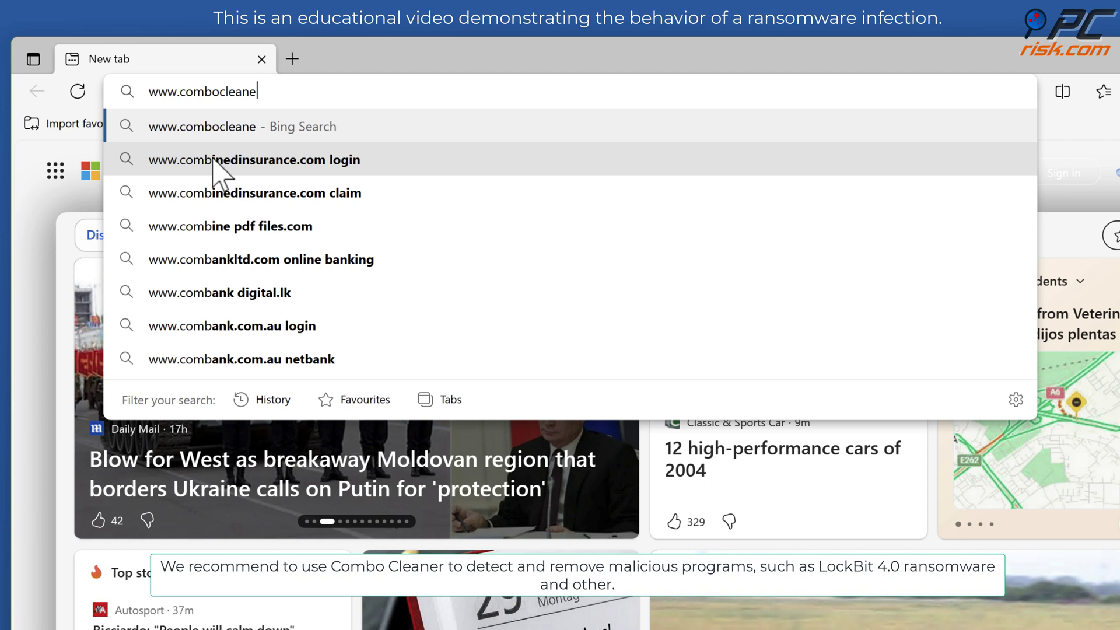
type("r.com")
key("Return")
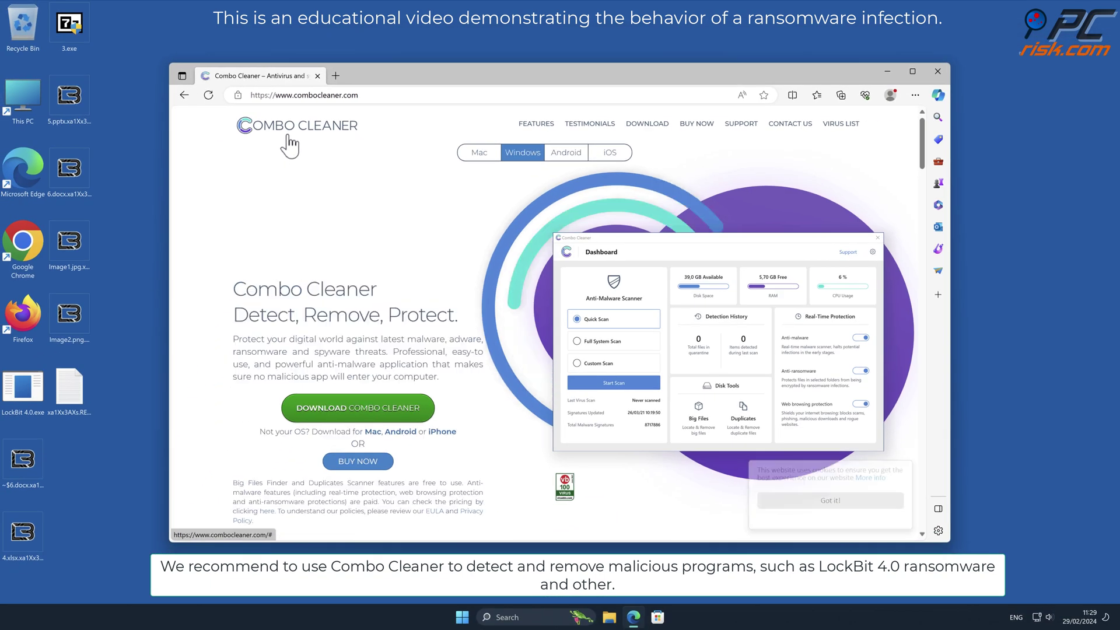
Download and run CCSetup.exe, approve the UAC prompt, and finish the InstallShield wizard.
left_click(411, 411)
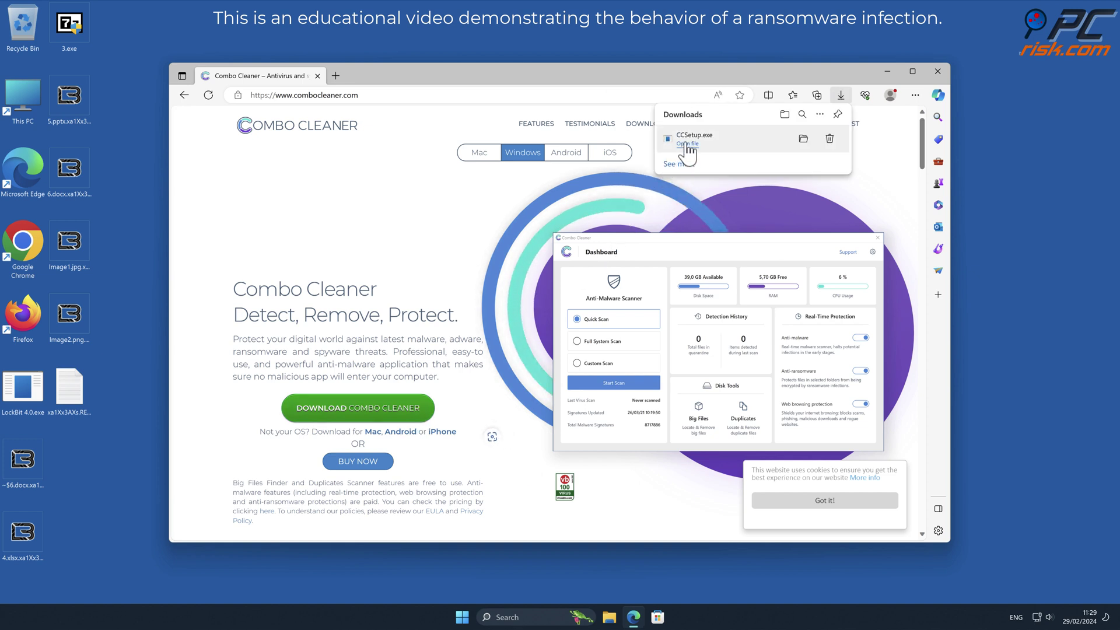
left_click(687, 144)
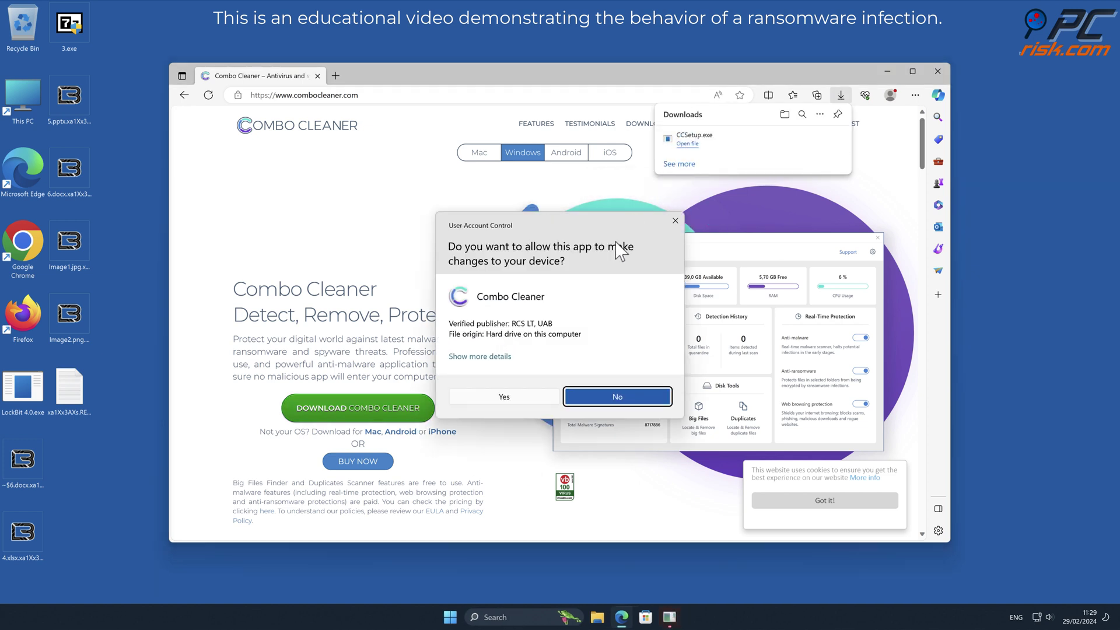
left_click(514, 399)
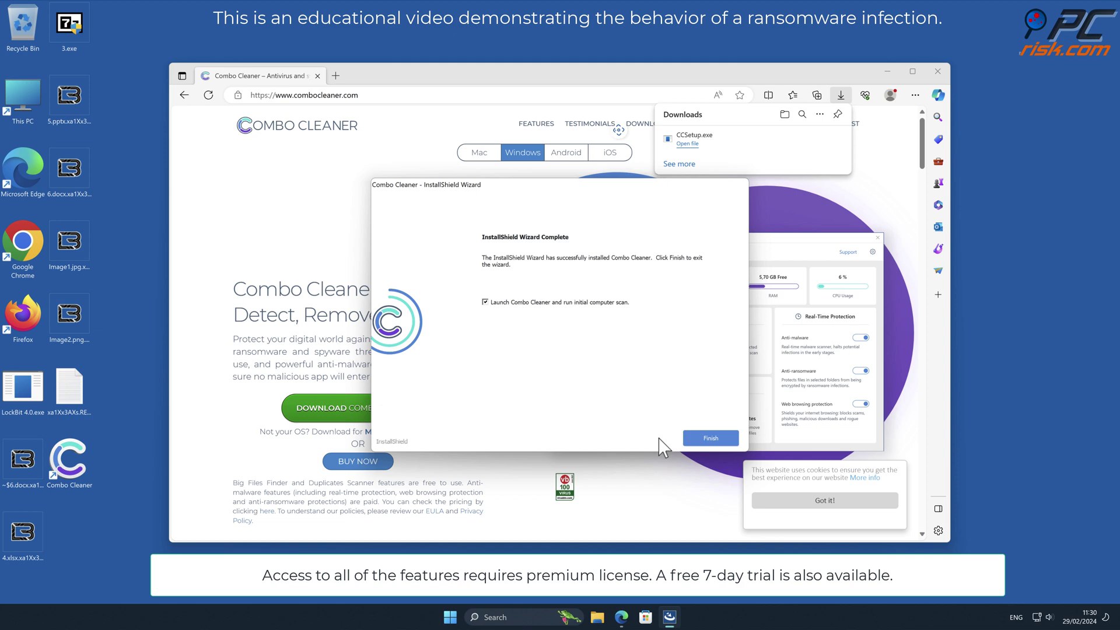
left_click(721, 438)
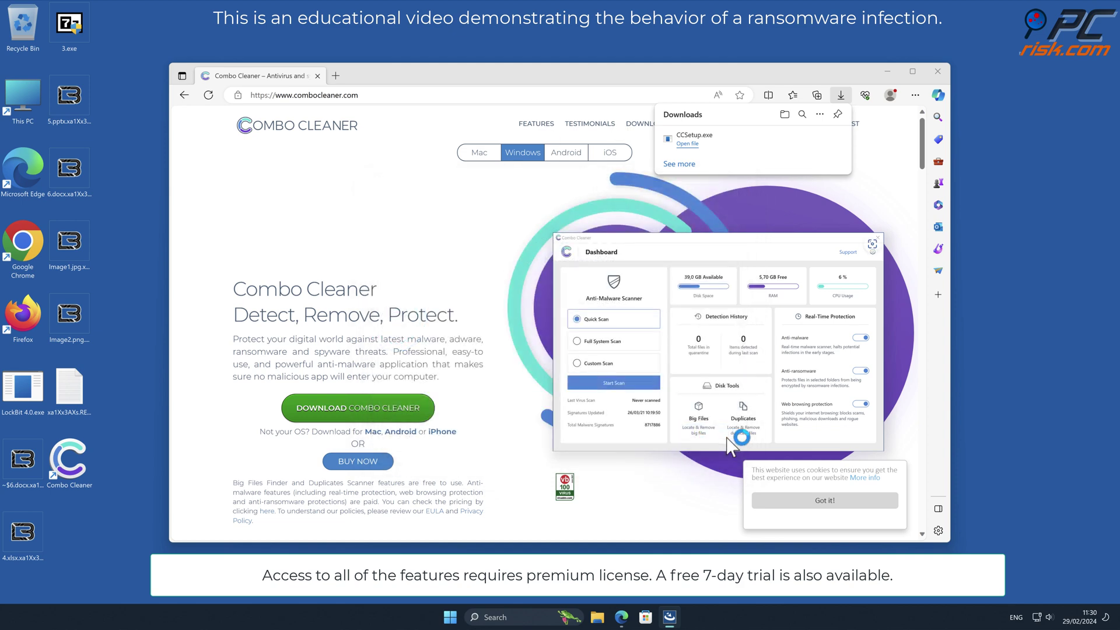
Close Edge and start activating the Combo Cleaner license from Resolve found threats.
left_click(937, 71)
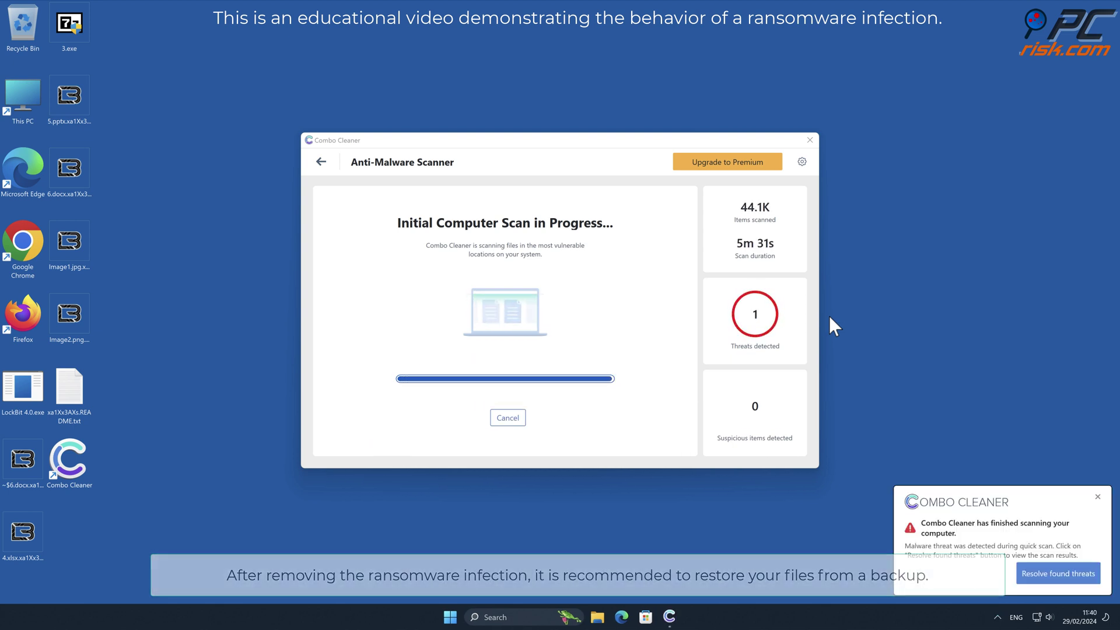
left_click(793, 444)
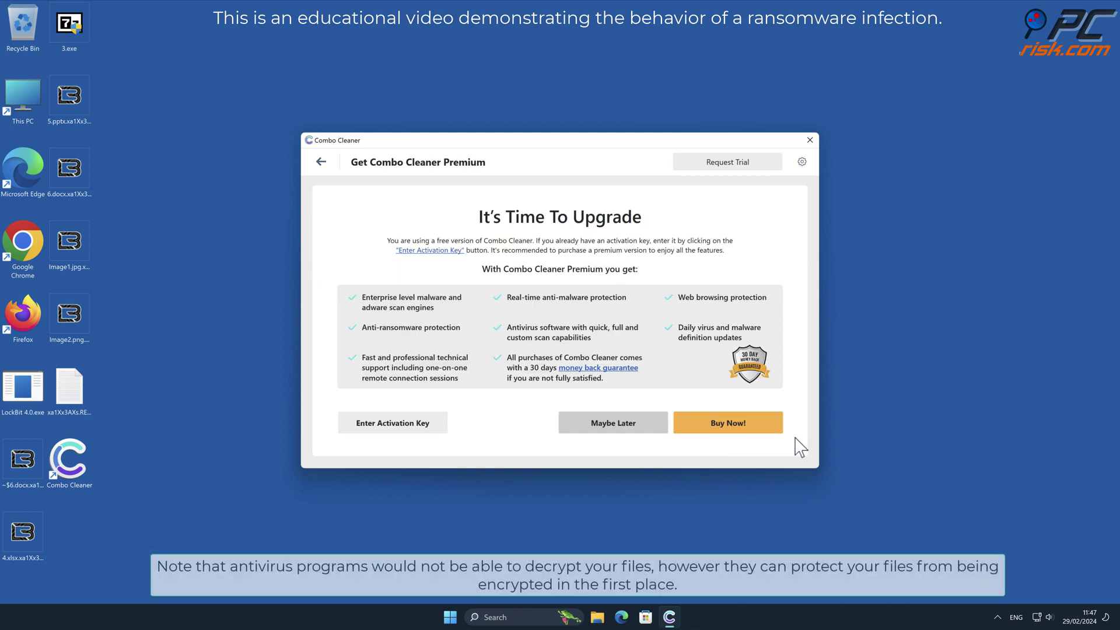
left_click(430, 425)
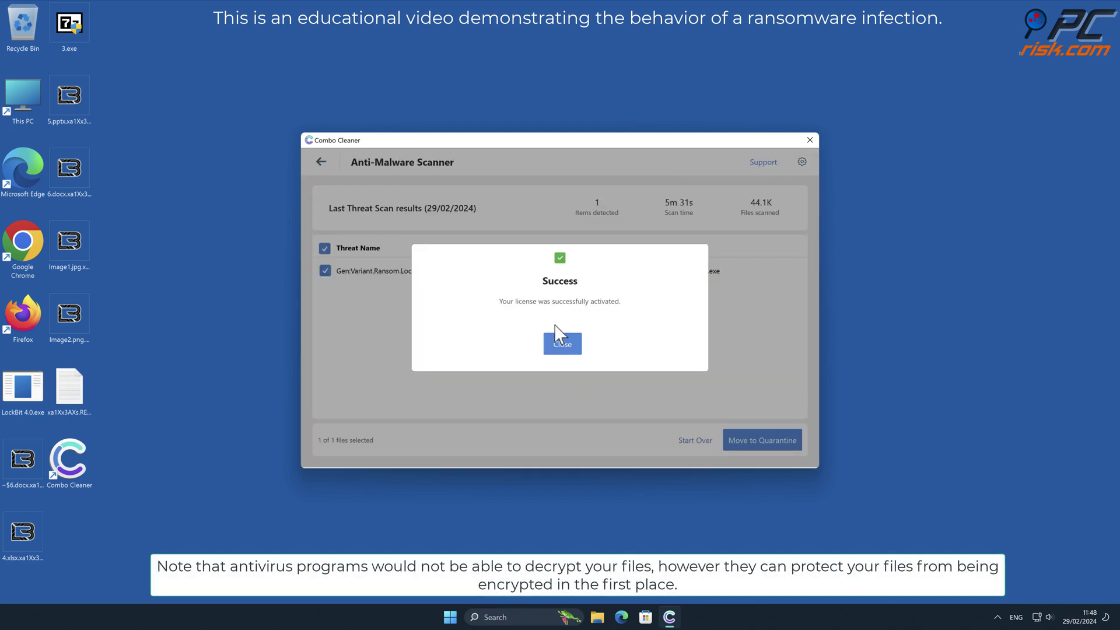
Move the LockBit 4.0 threat to quarantine and close the scan summary.
left_click(562, 346)
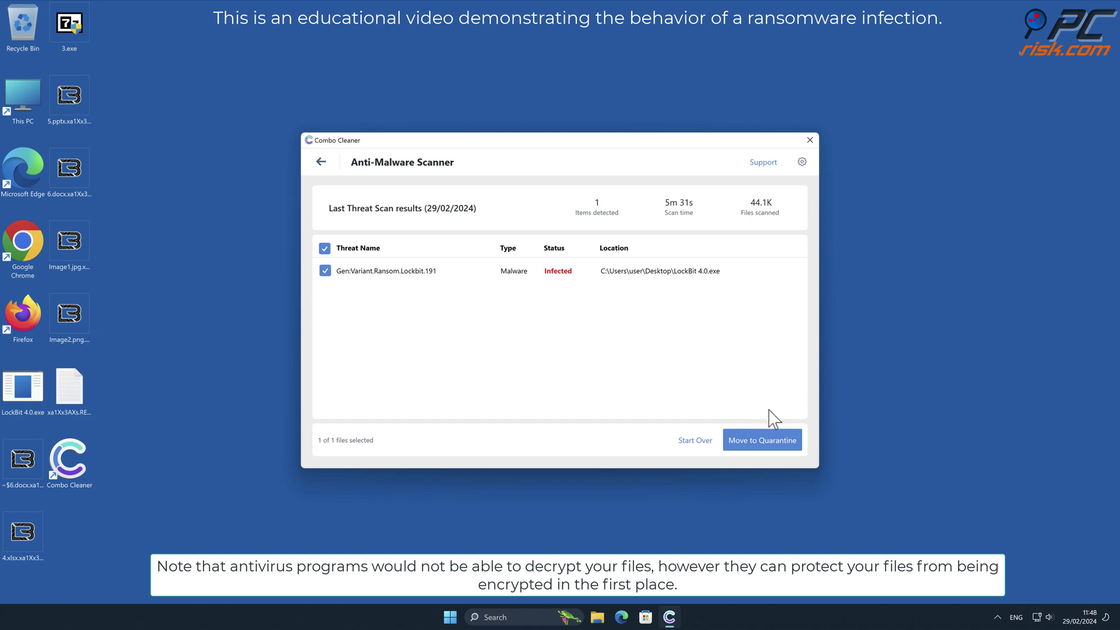
left_click(778, 442)
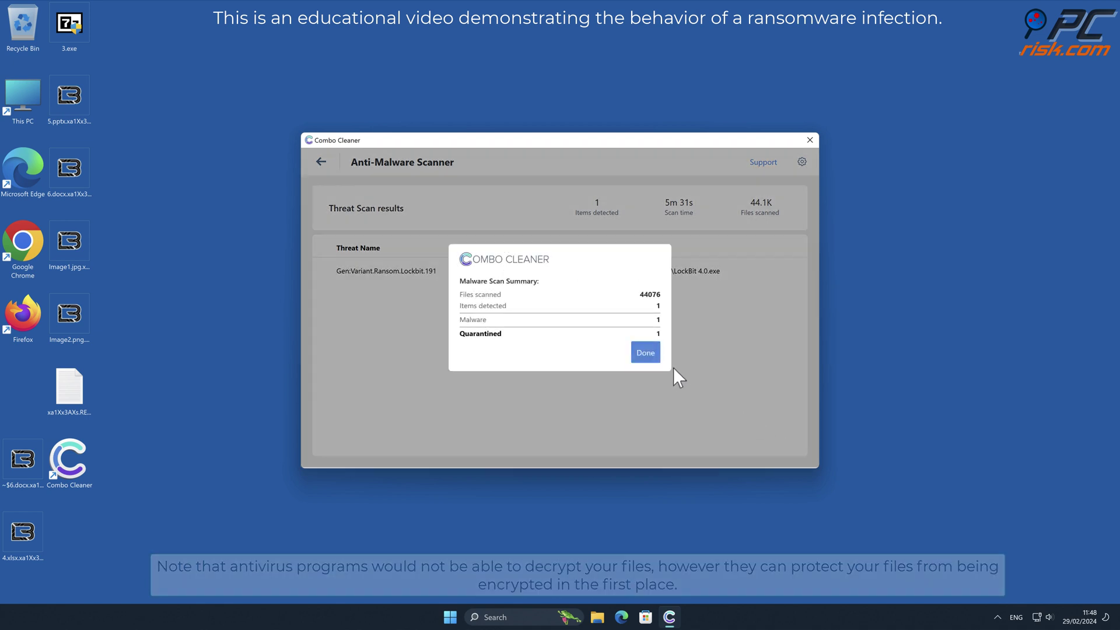
left_click(645, 353)
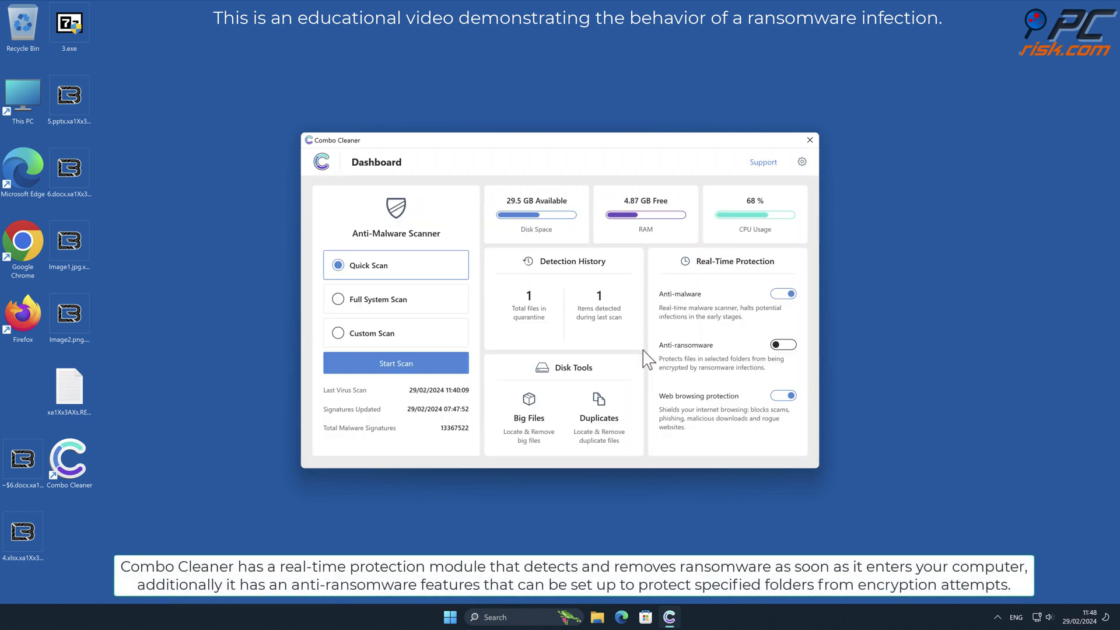
Add Desktop as an anti-ransomware protected folder and return to the dashboard.
left_click(781, 345)
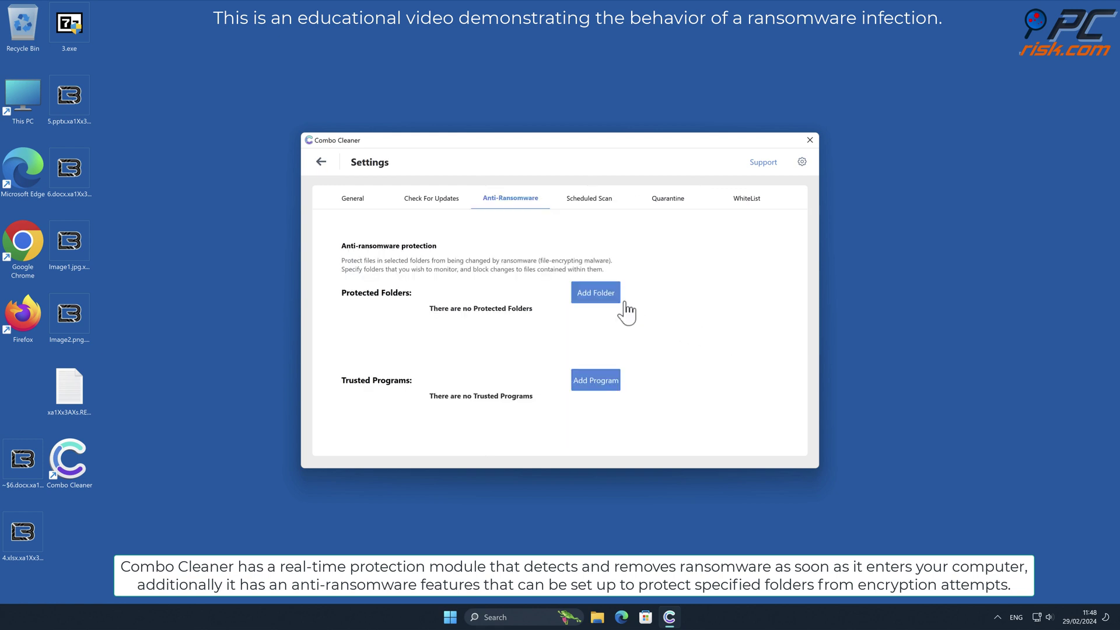
left_click(606, 290)
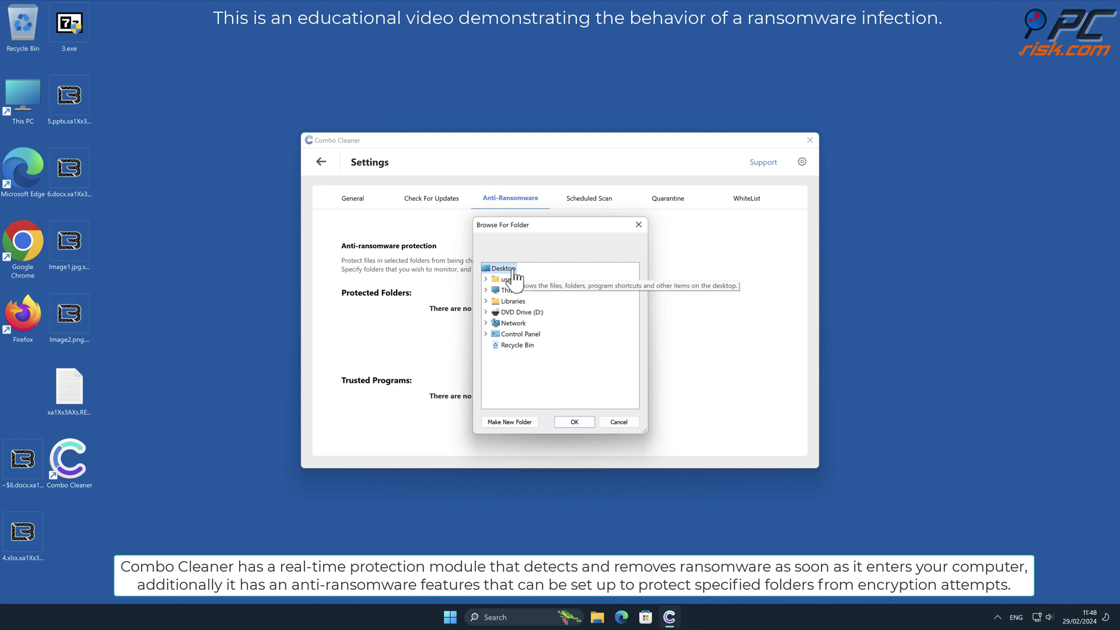
left_click(577, 423)
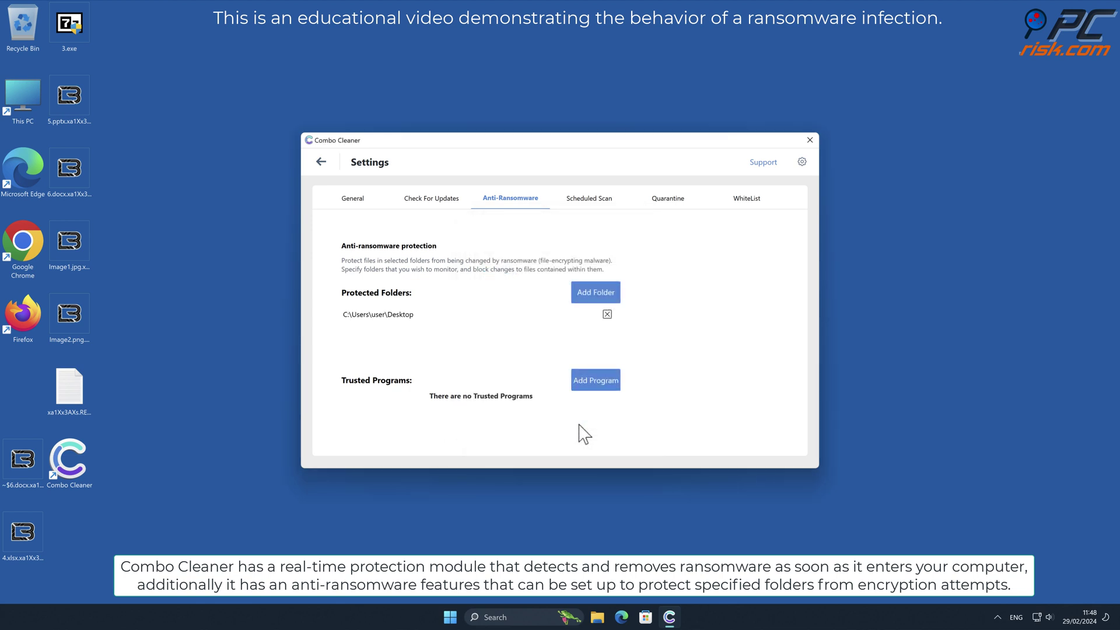
left_click(322, 163)
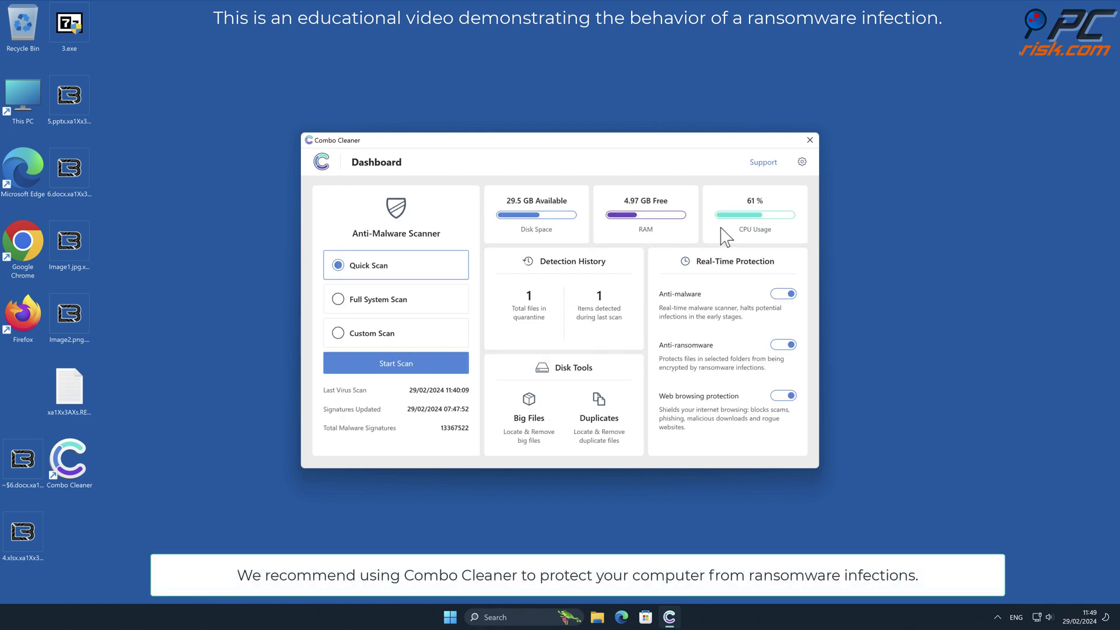
left_click(808, 141)
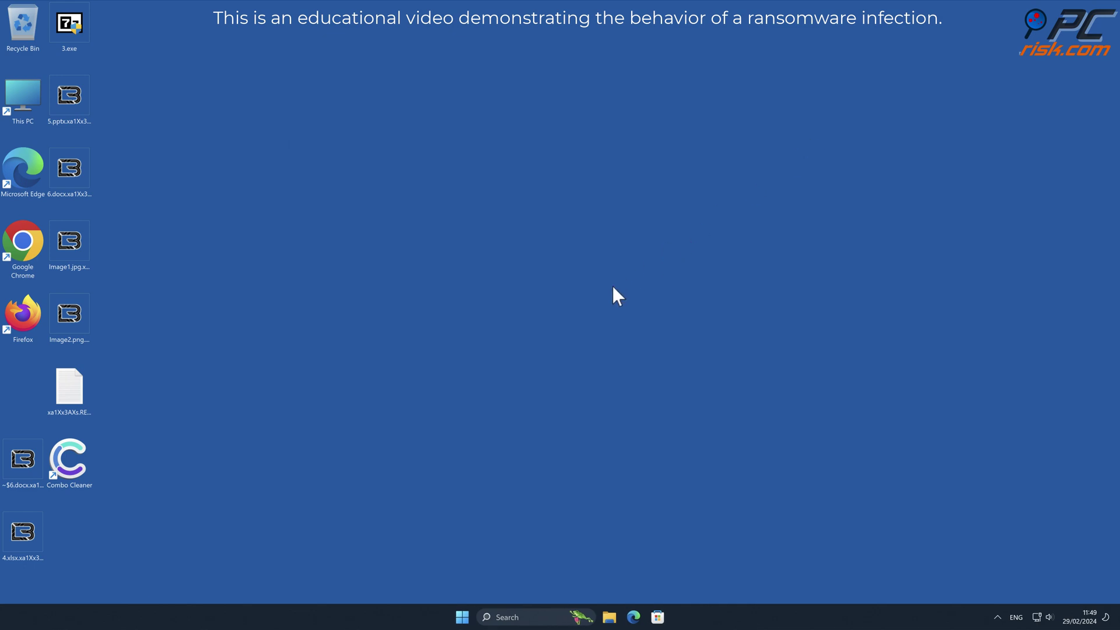